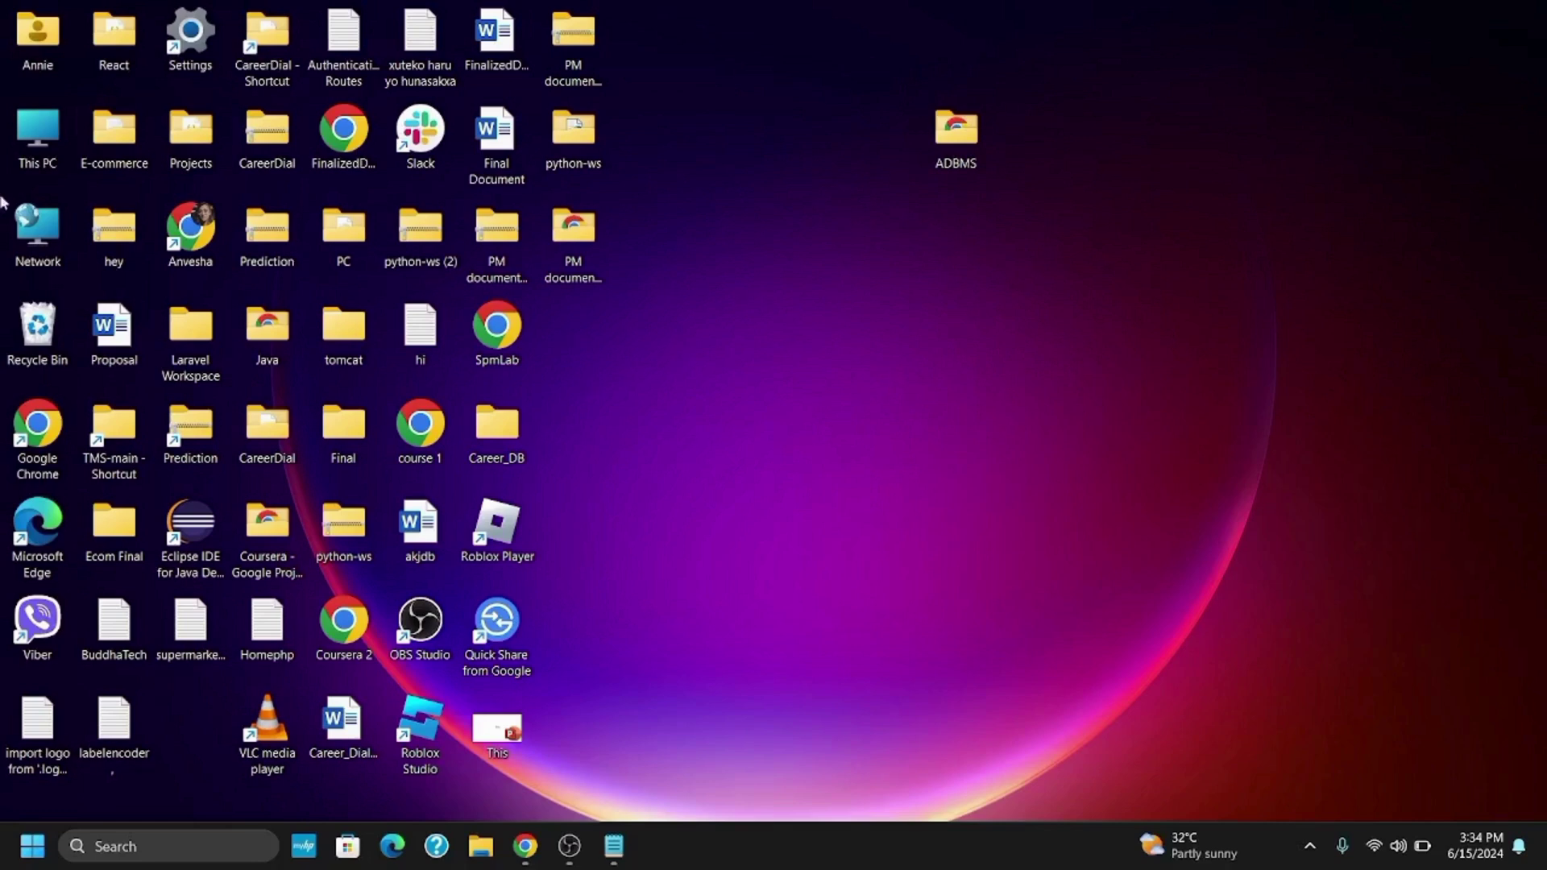
- Reach the Lock screen page in Settings under Personalization
{"action": "right_click", "coordinate": [33, 846]}
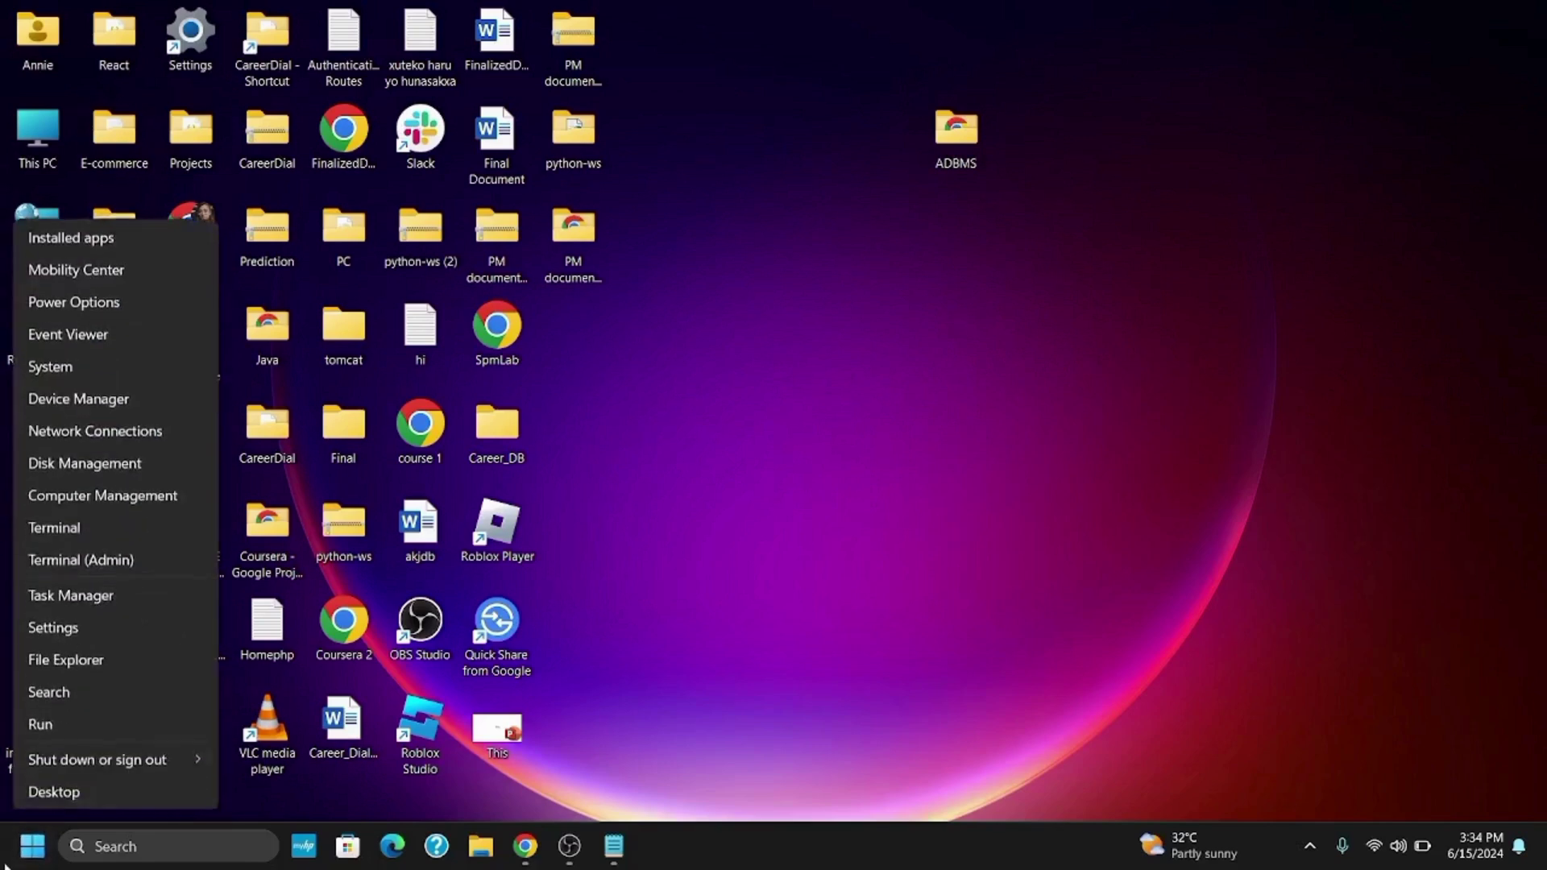
{"action": "left_click", "coordinate": [72, 617]}
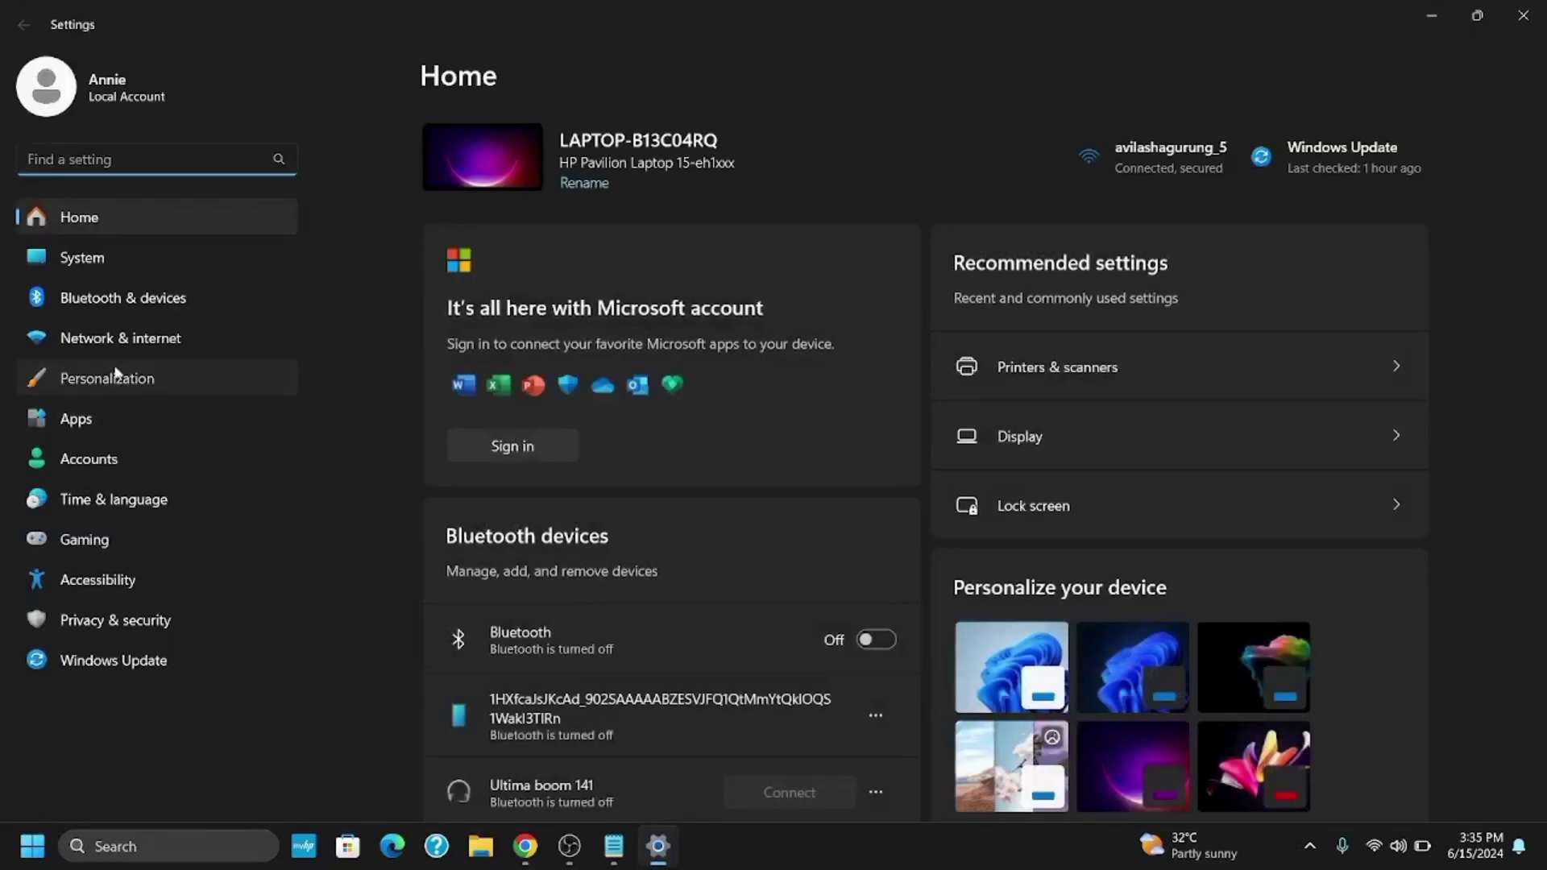
{"action": "left_click", "coordinate": [117, 378]}
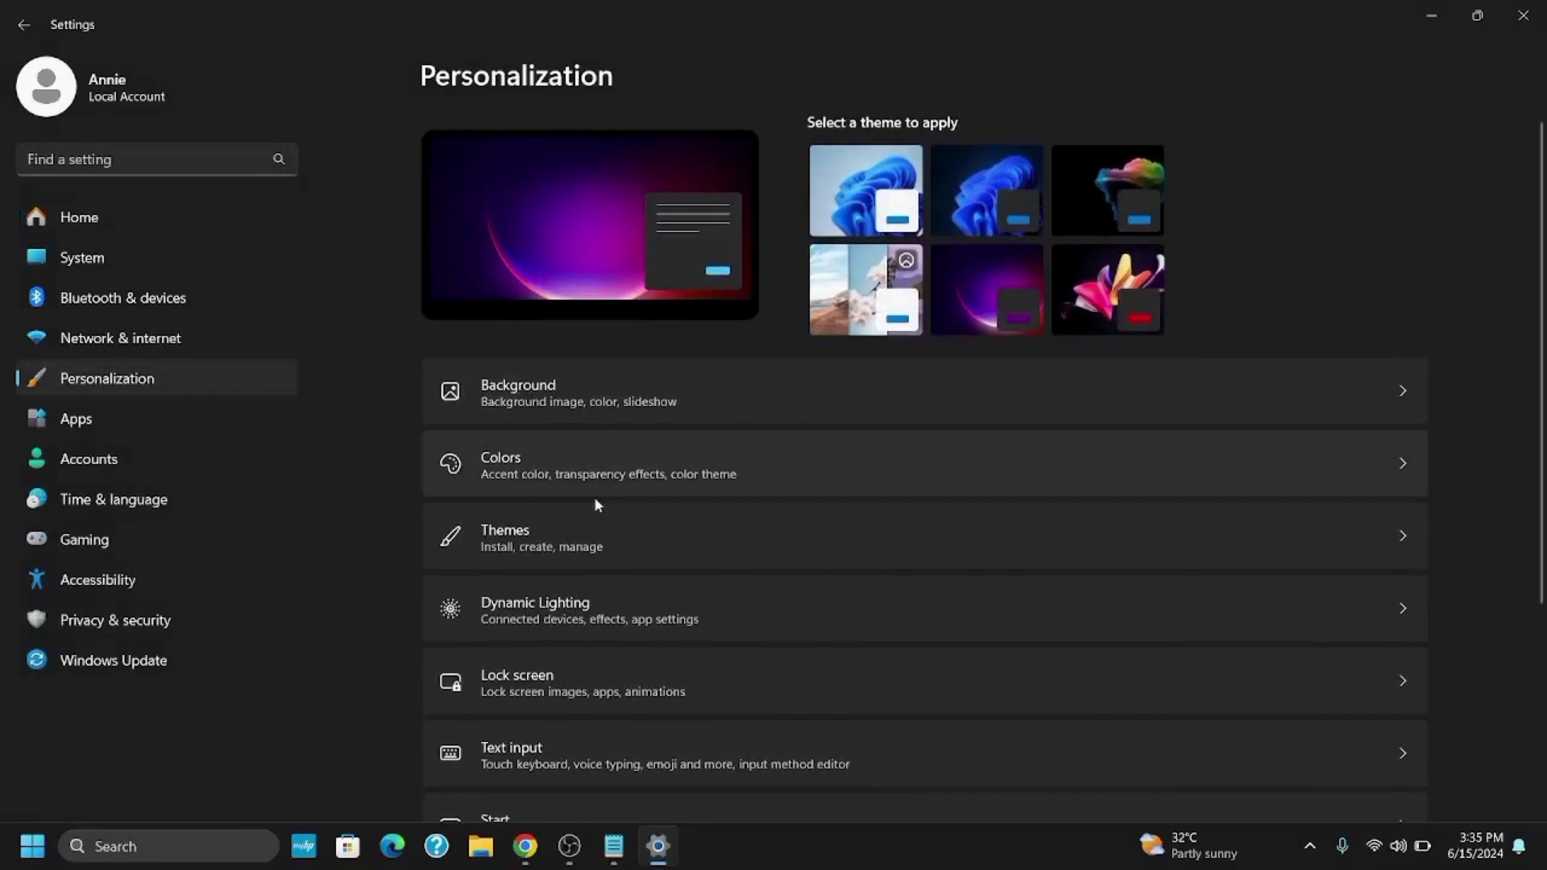
{"action": "left_click", "coordinate": [585, 680]}
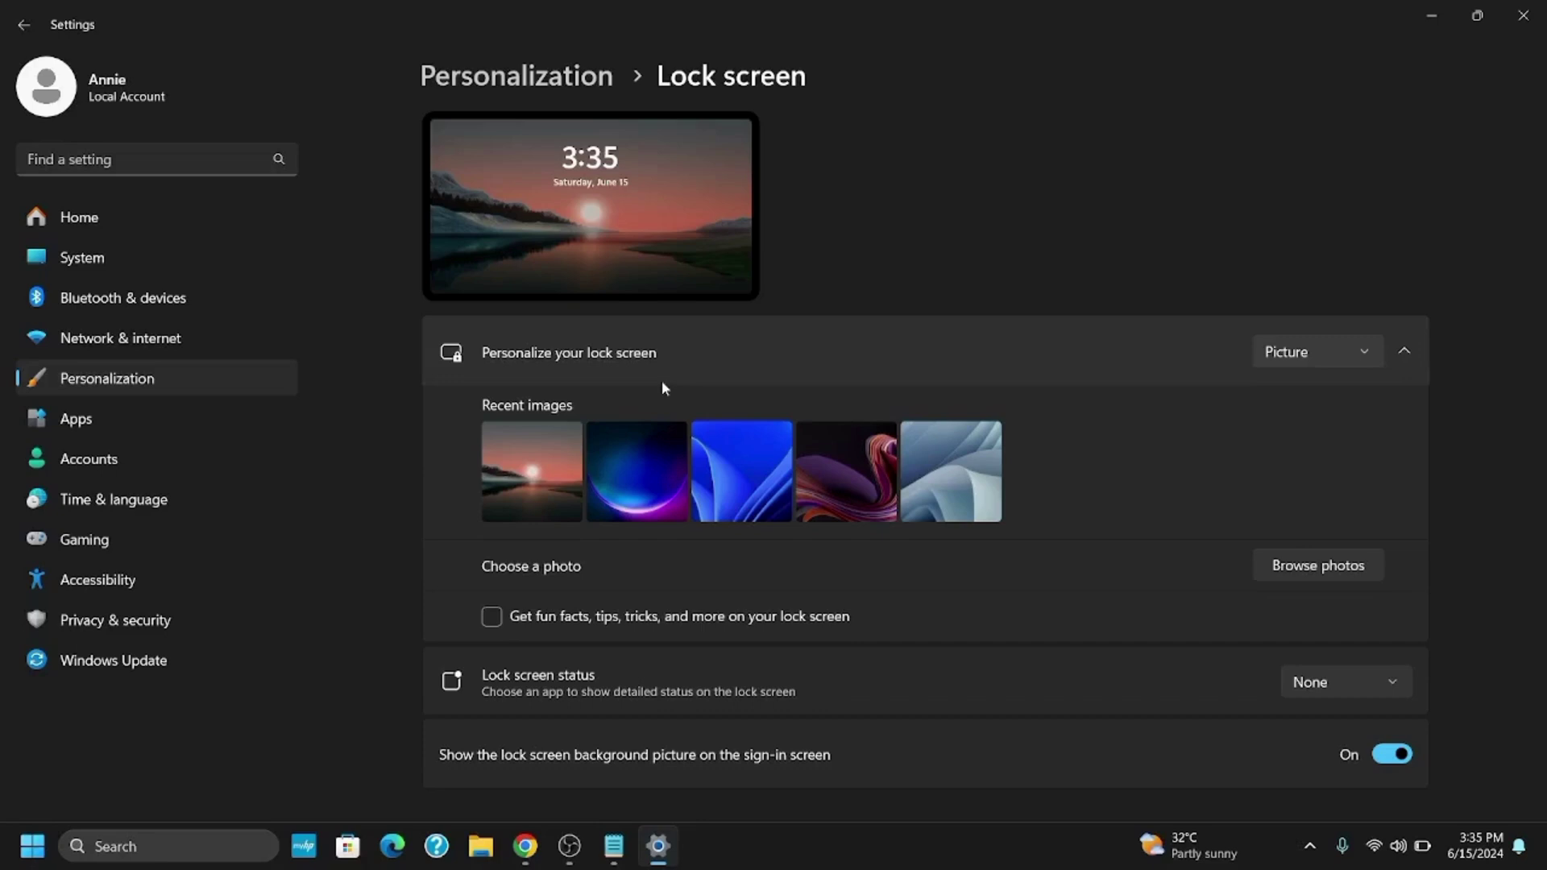
- Set 'Personalize your lock screen' to Windows spotlight and close Settings
{"action": "left_click", "coordinate": [1307, 347]}
{"action": "left_click", "coordinate": [1314, 305]}
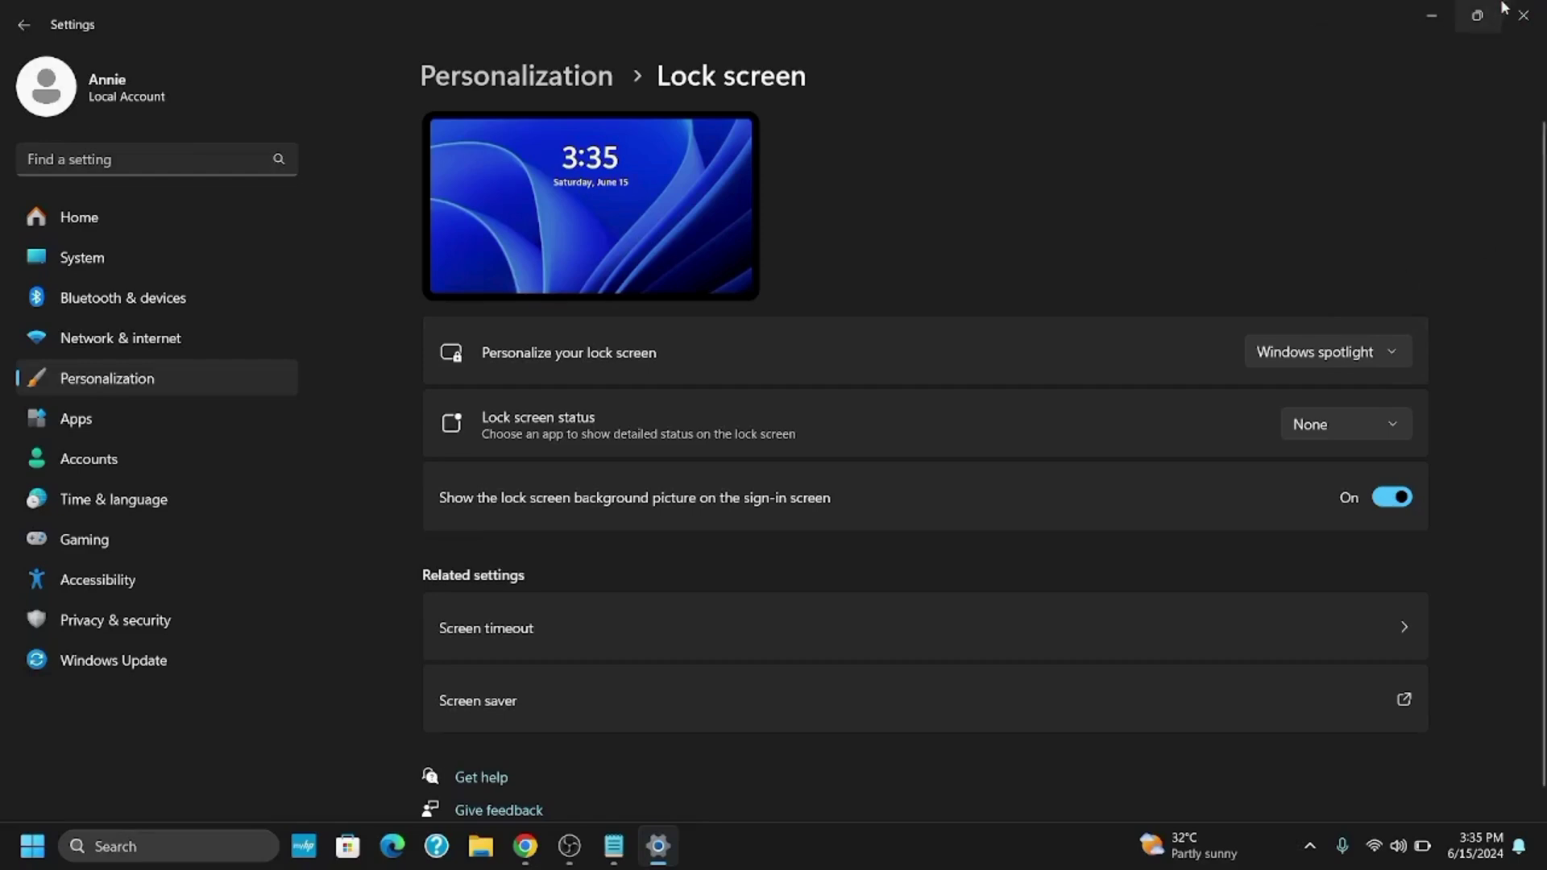
{"action": "left_click", "coordinate": [1542, 12]}
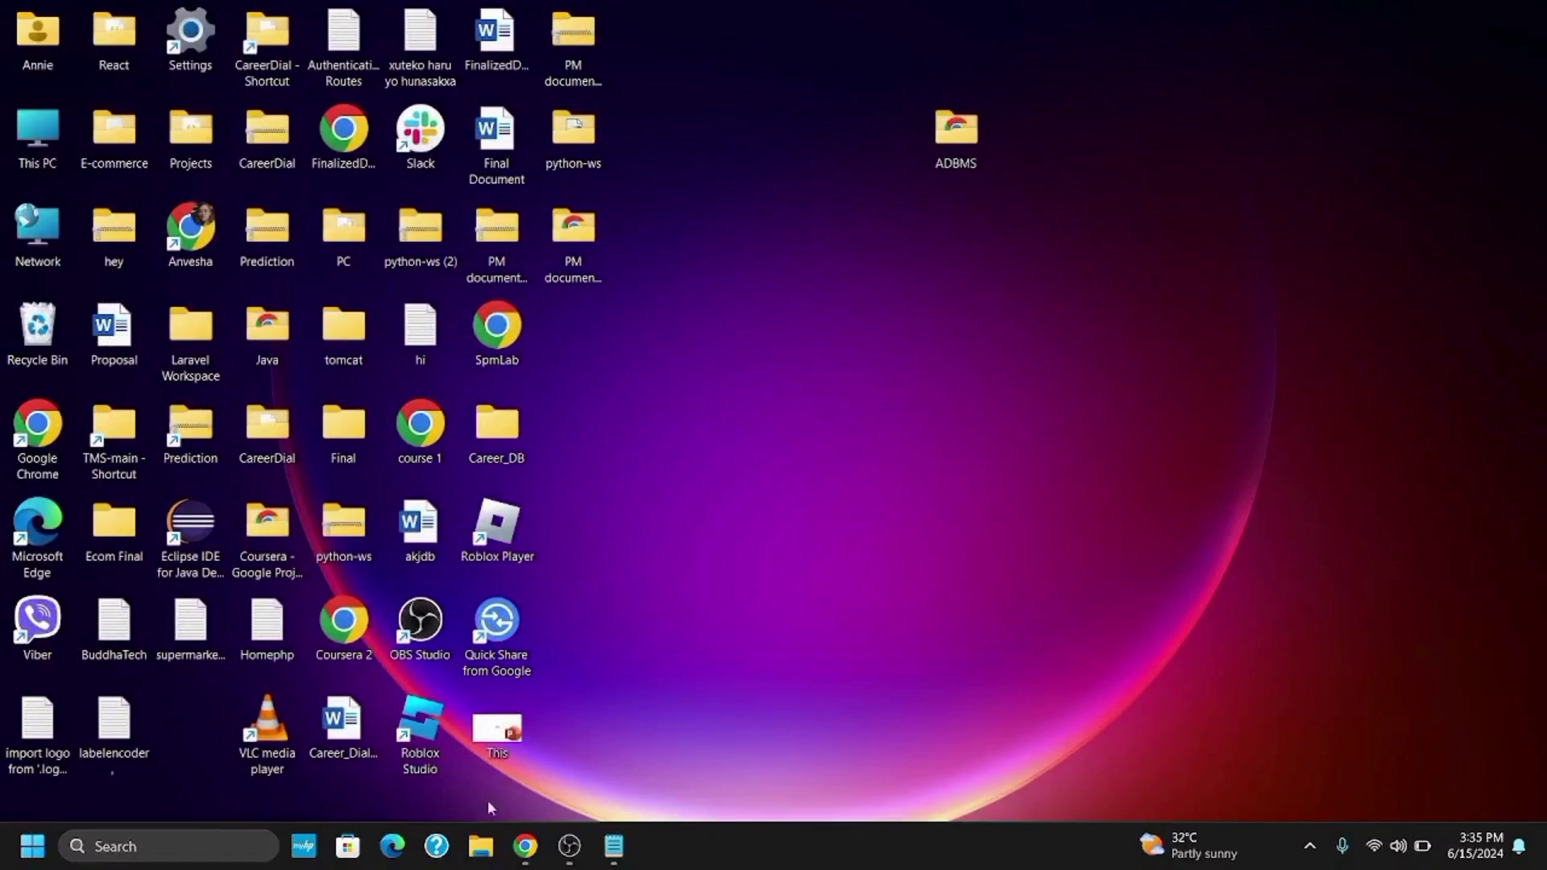
- Show the AppData\Local\Packages folder, then bring the Notepad path list forward
{"action": "left_click", "coordinate": [480, 847]}
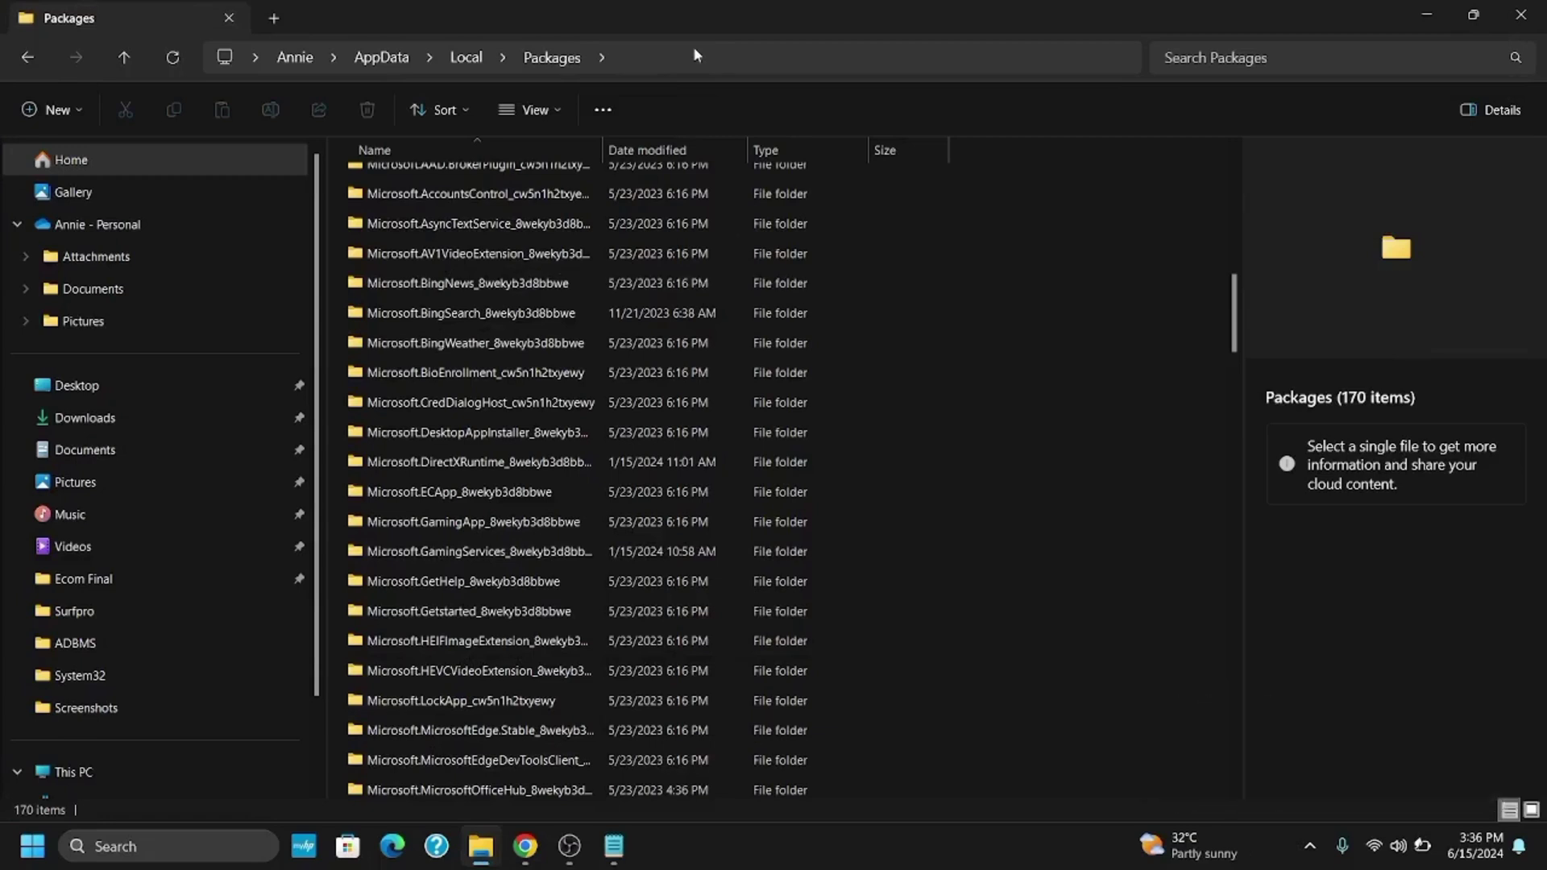
{"action": "left_click", "coordinate": [607, 845]}
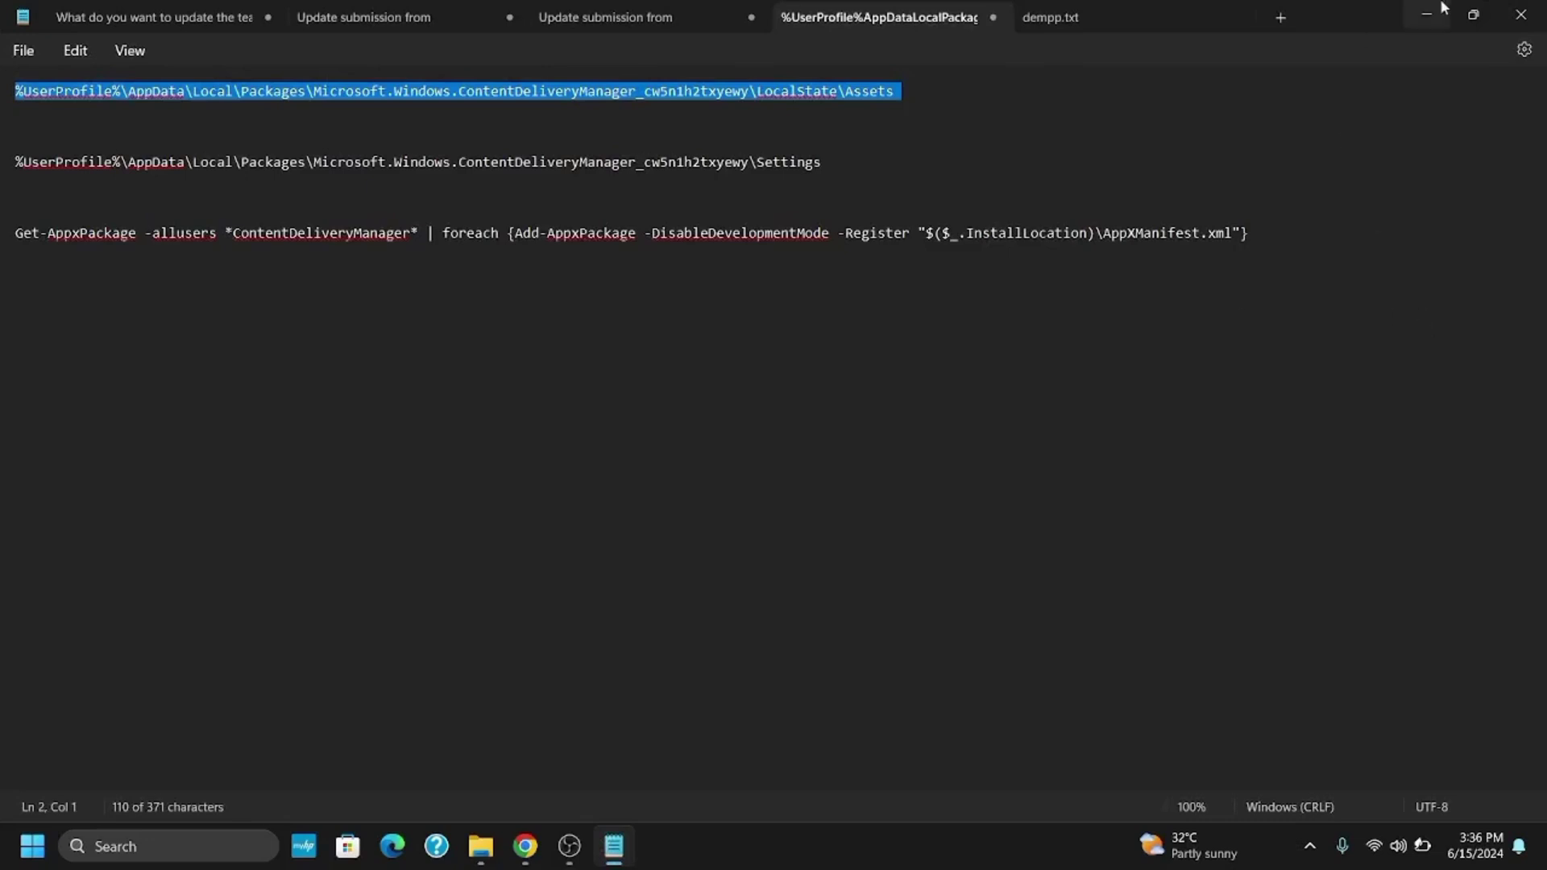
- Select the ContentDeliveryManager Settings path line and minimize Notepad
{"action": "triple_click", "coordinate": [599, 164]}
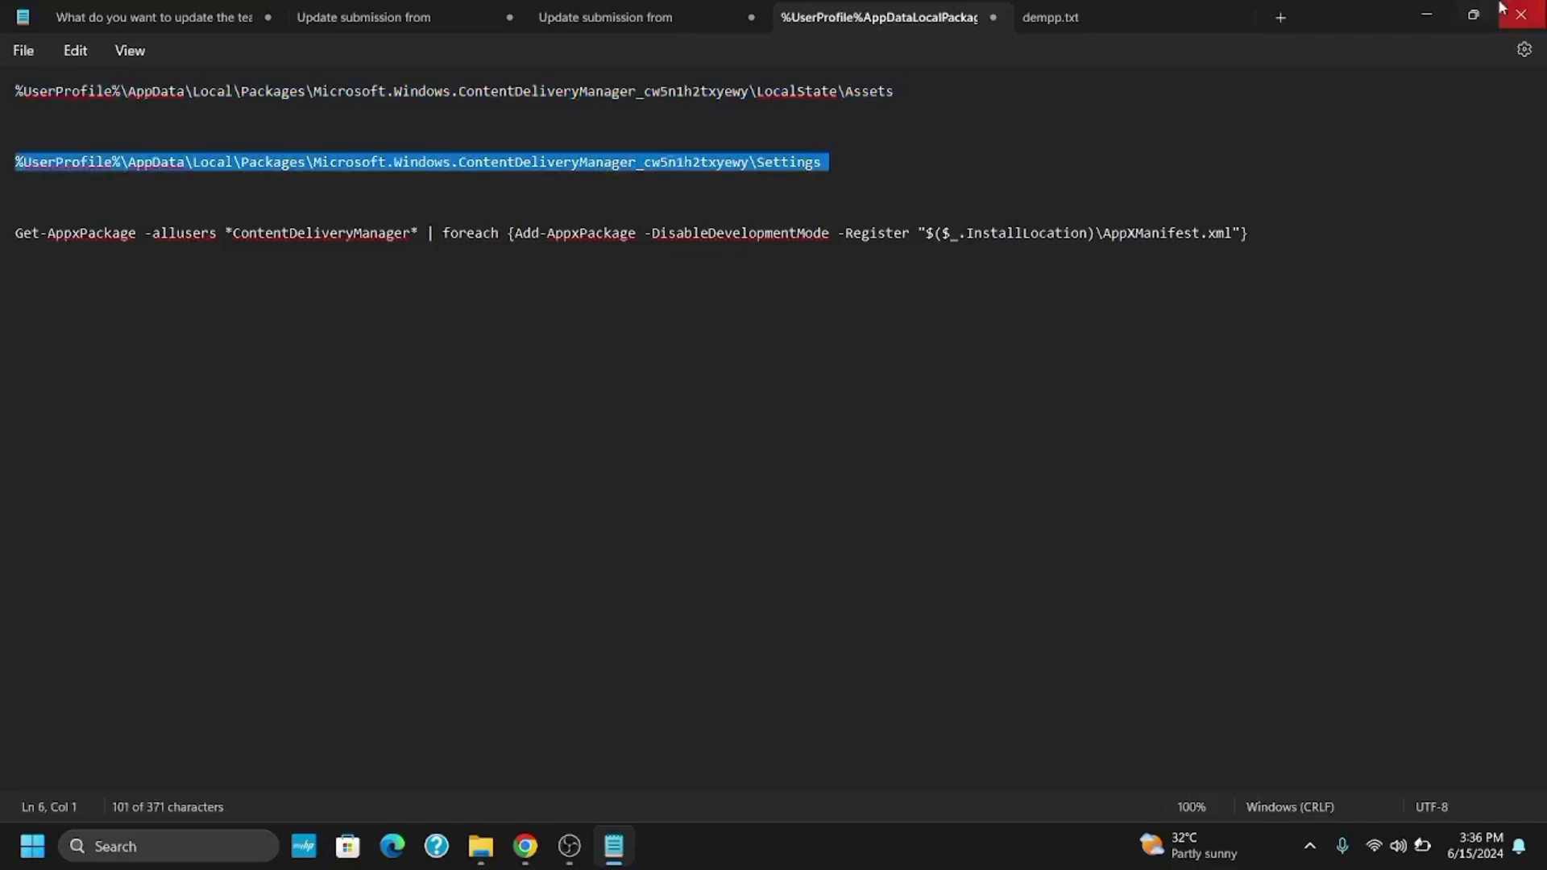
{"action": "left_click", "coordinate": [1423, 9]}
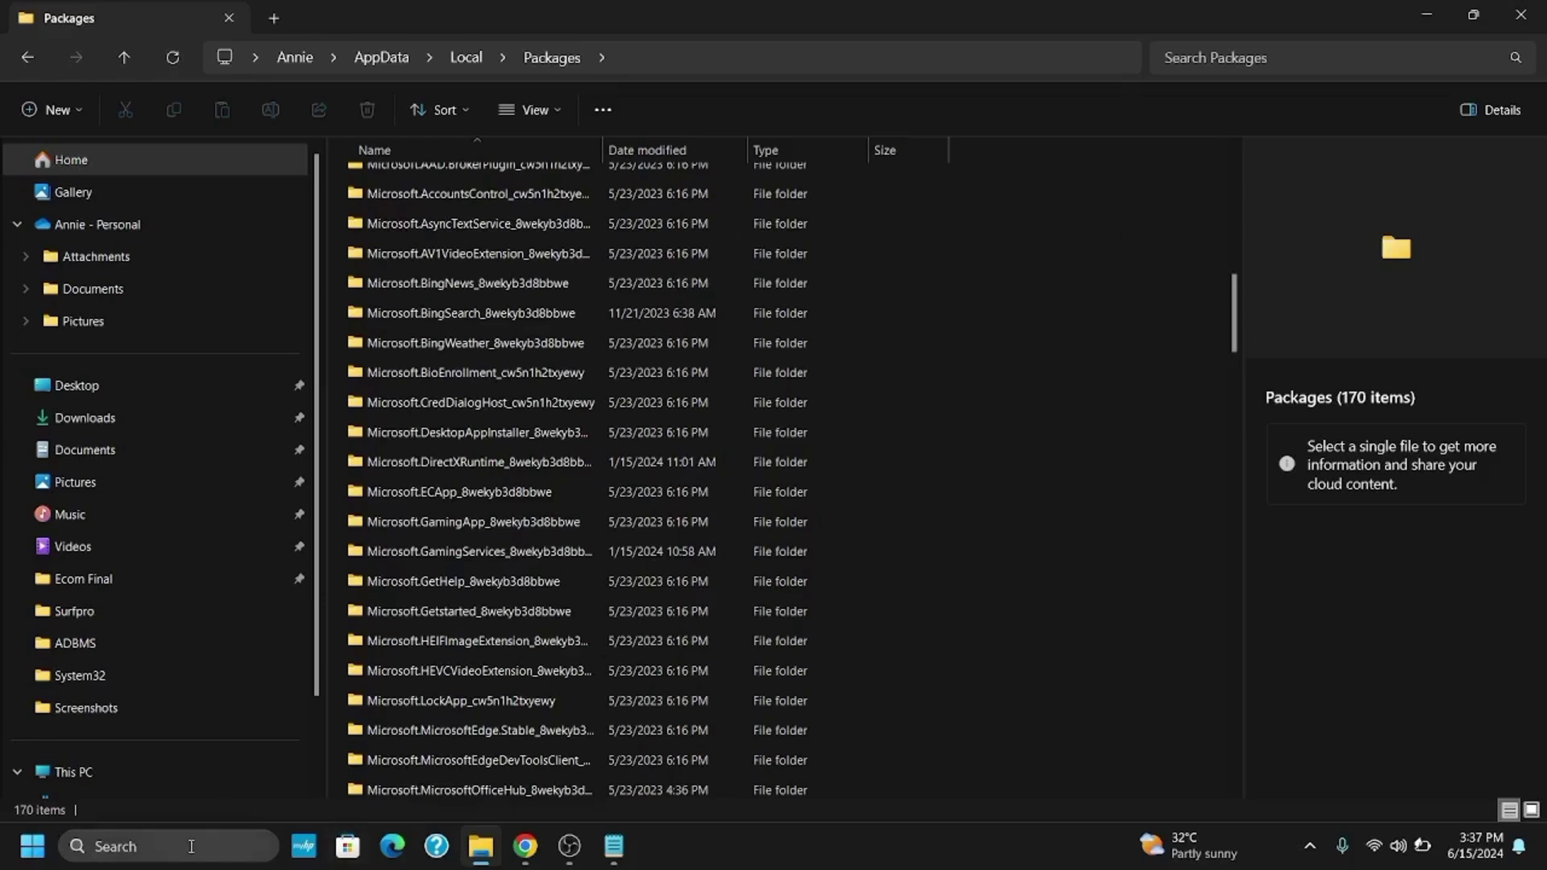
- Show the desktop and launch Windows PowerShell (x86) from taskbar Search for 'power'
{"action": "key", "text": "p"}
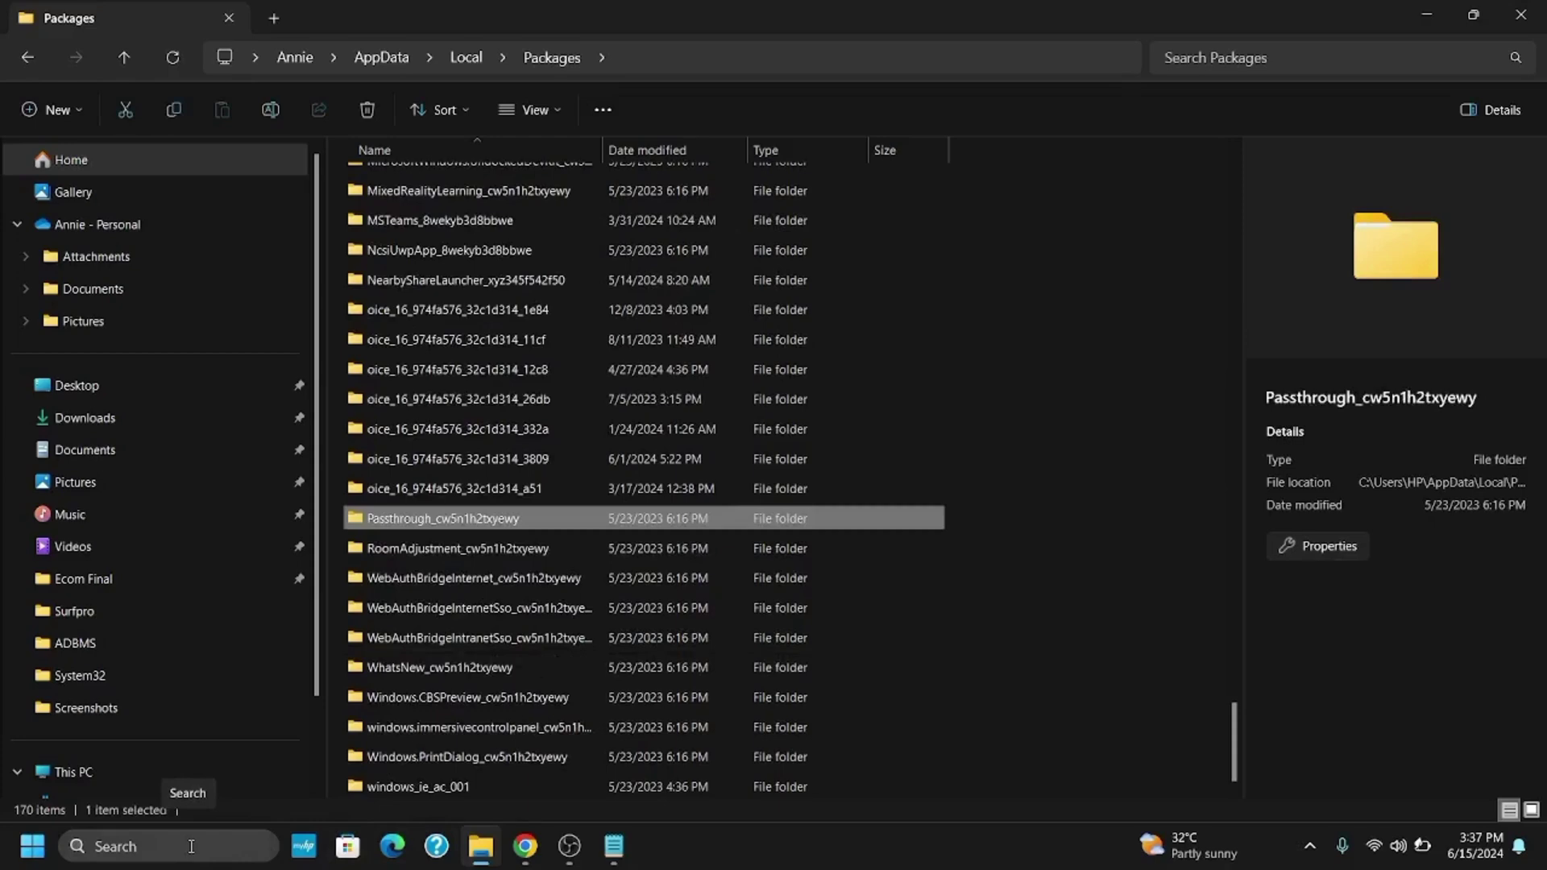
{"action": "key", "text": "alt+F4"}
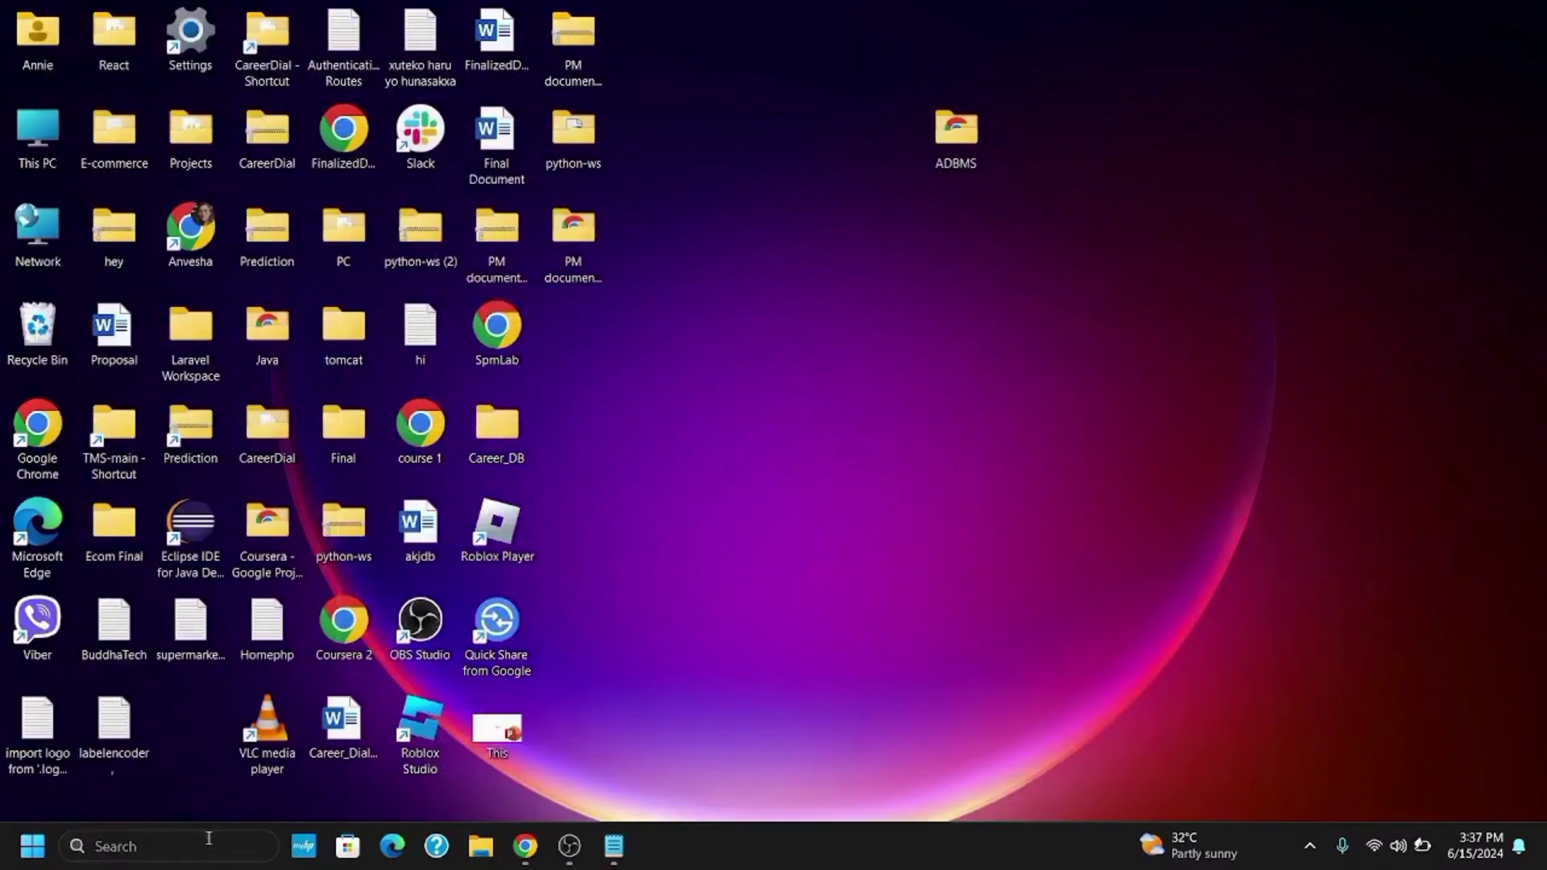
{"action": "left_click", "coordinate": [208, 838]}
{"action": "type", "text": "power"}
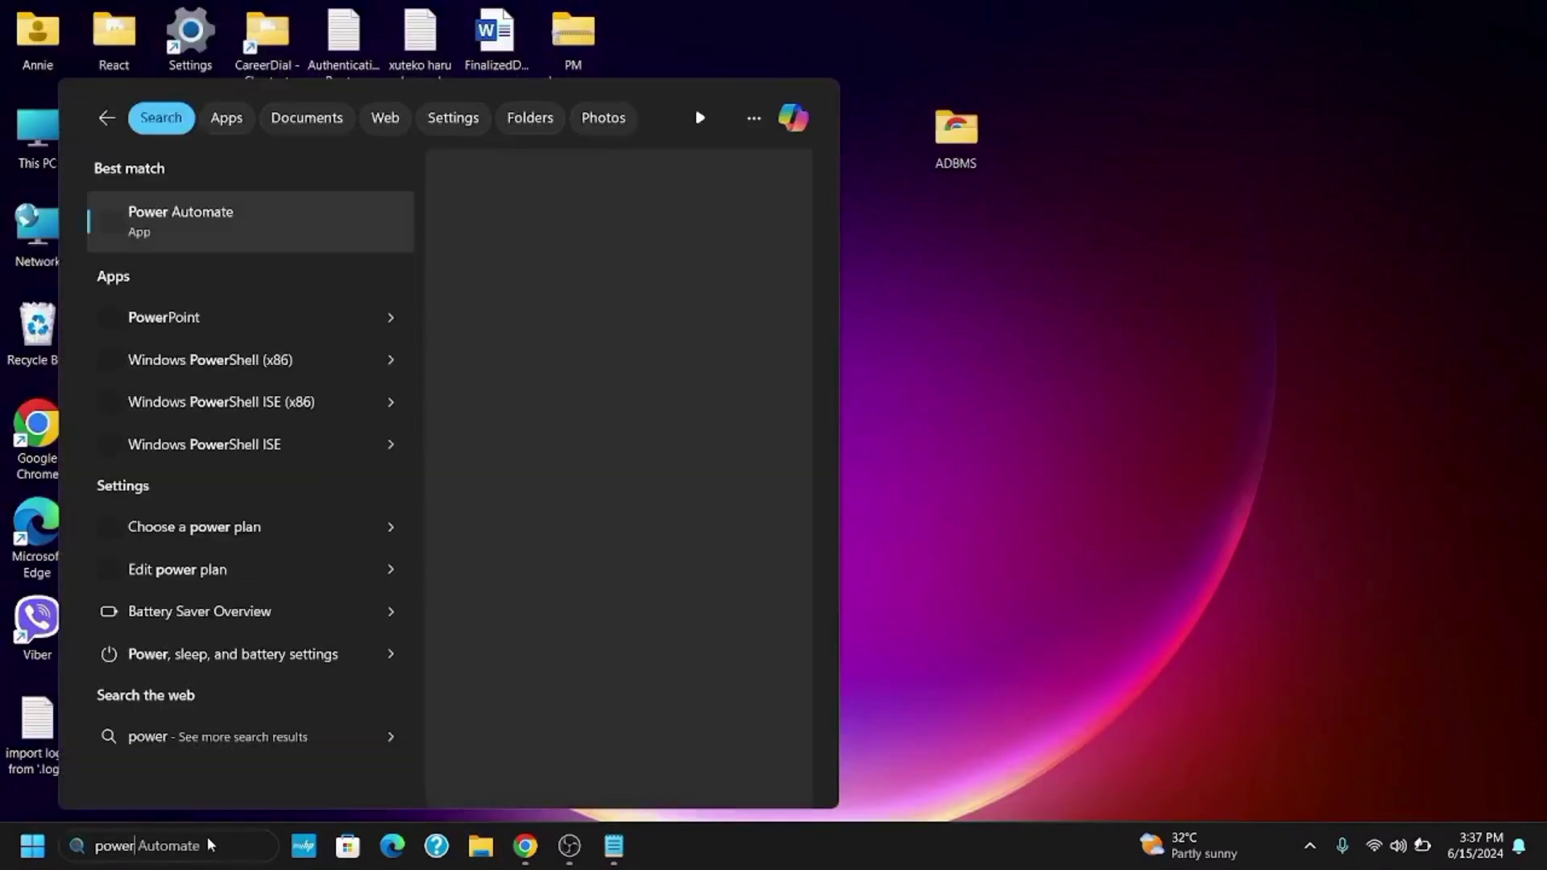
{"action": "key", "text": "Down"}
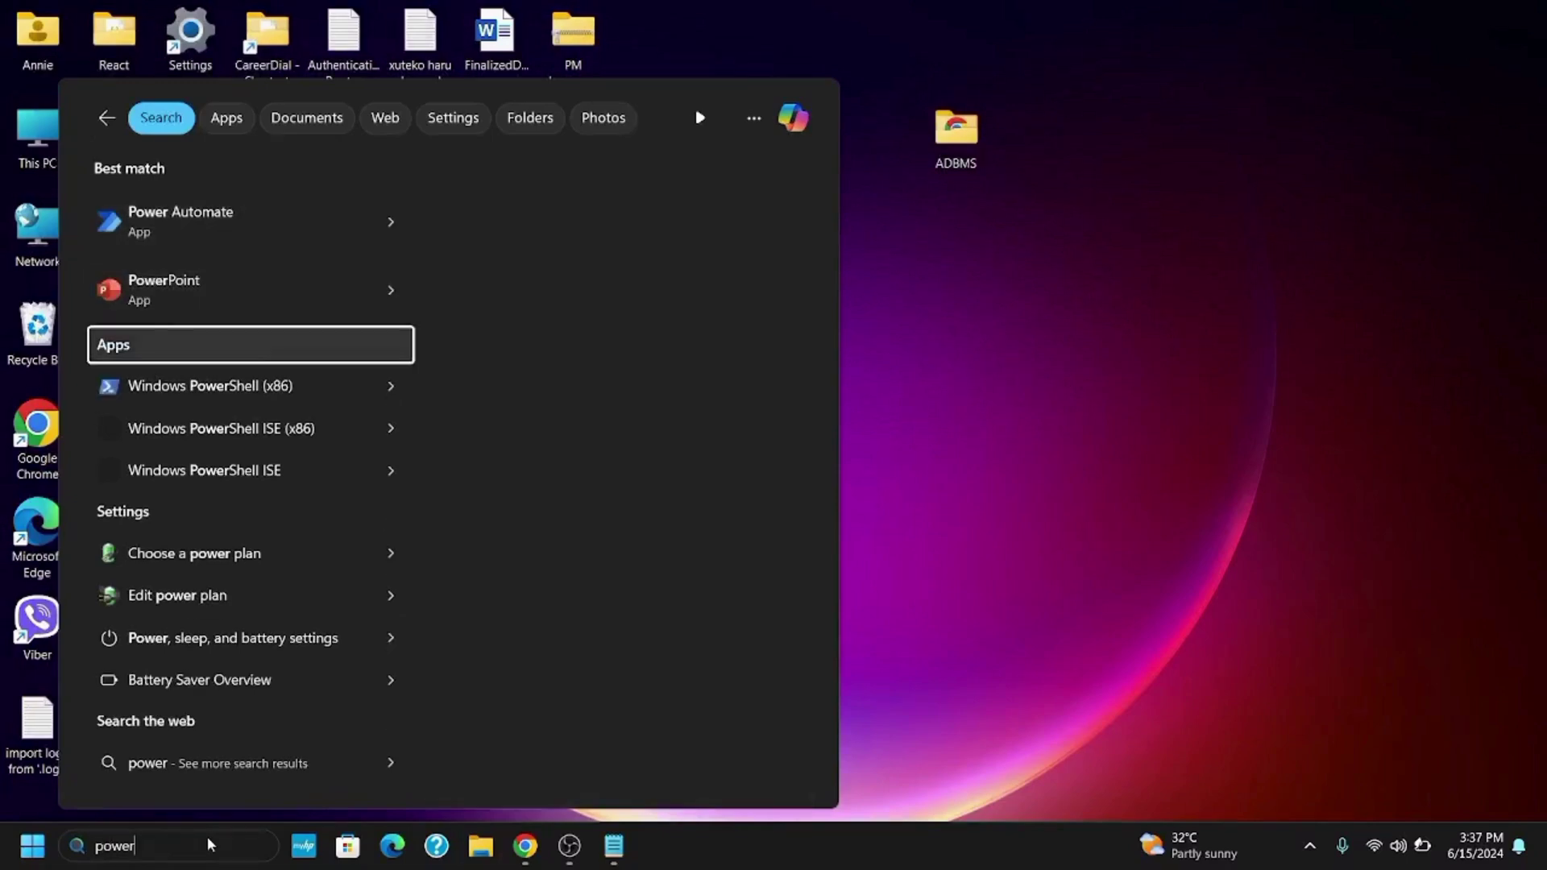
{"action": "key", "text": "Down"}
{"action": "key", "text": "Escape"}
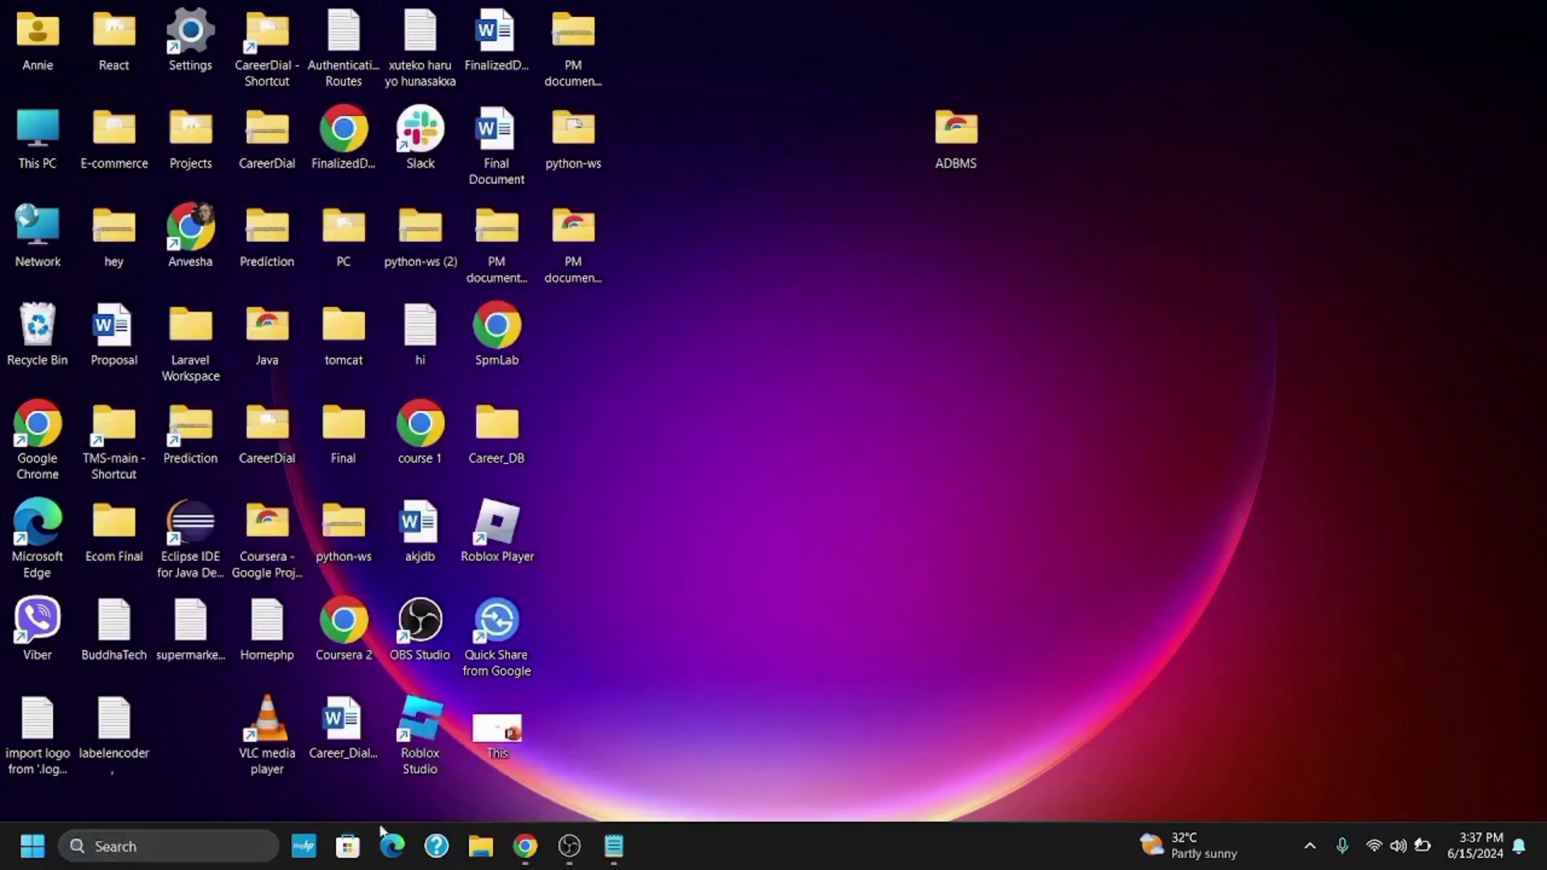
- Move PowerShell below the Notepad commands, minimize it, close Notepad and bring up OBS Studio
{"action": "left_click", "coordinate": [614, 846]}
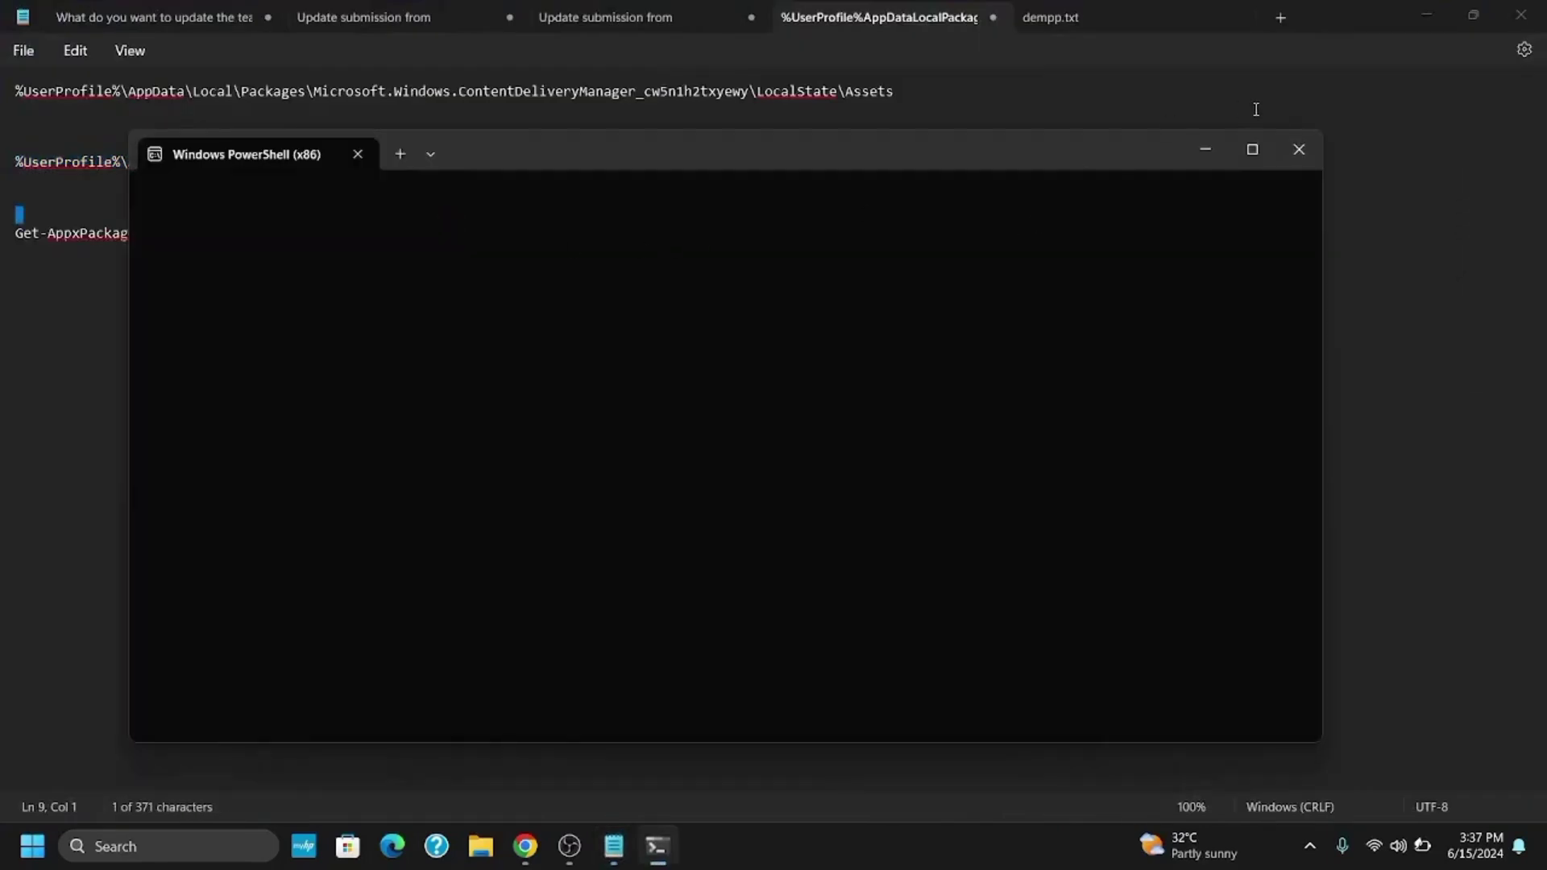
{"action": "left_click_drag", "start_coordinate": [1005, 153], "coordinate": [898, 315]}
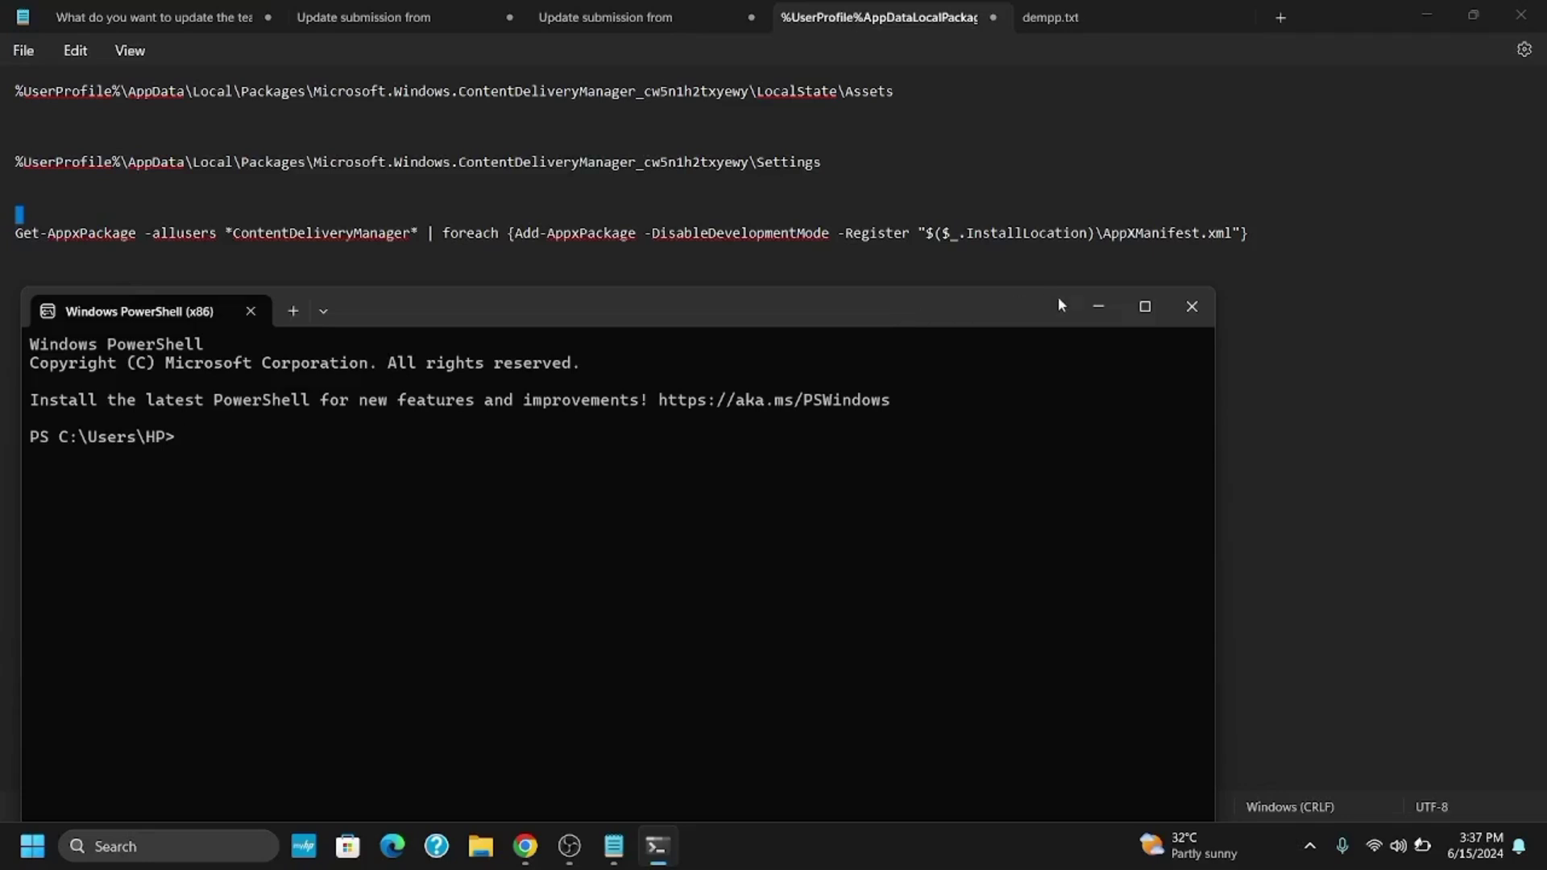
{"action": "left_click", "coordinate": [1099, 306]}
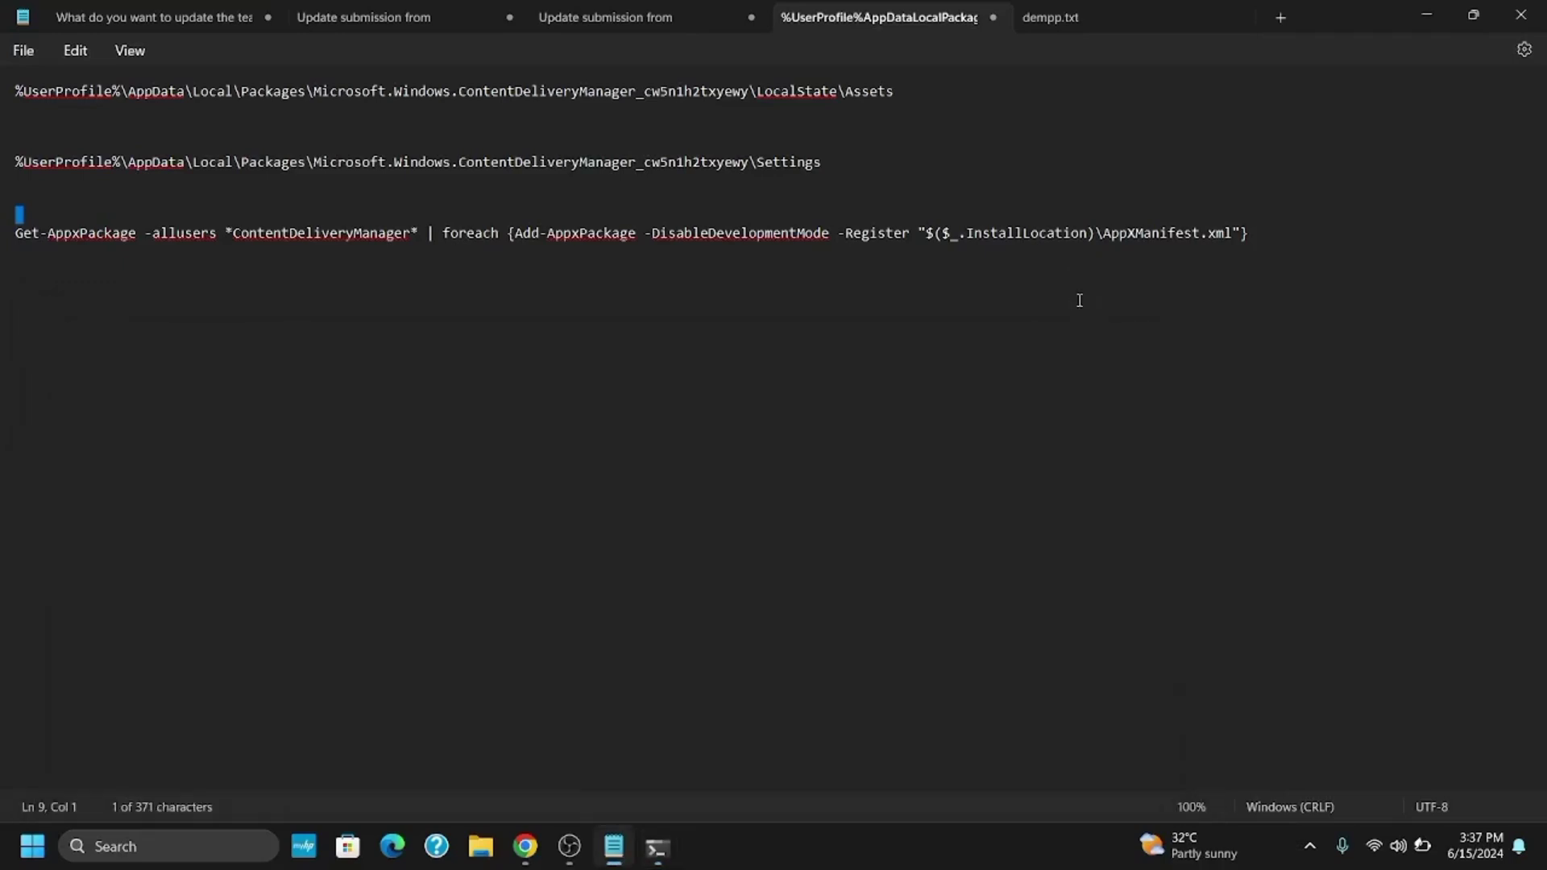
{"action": "left_click", "coordinate": [1514, 12]}
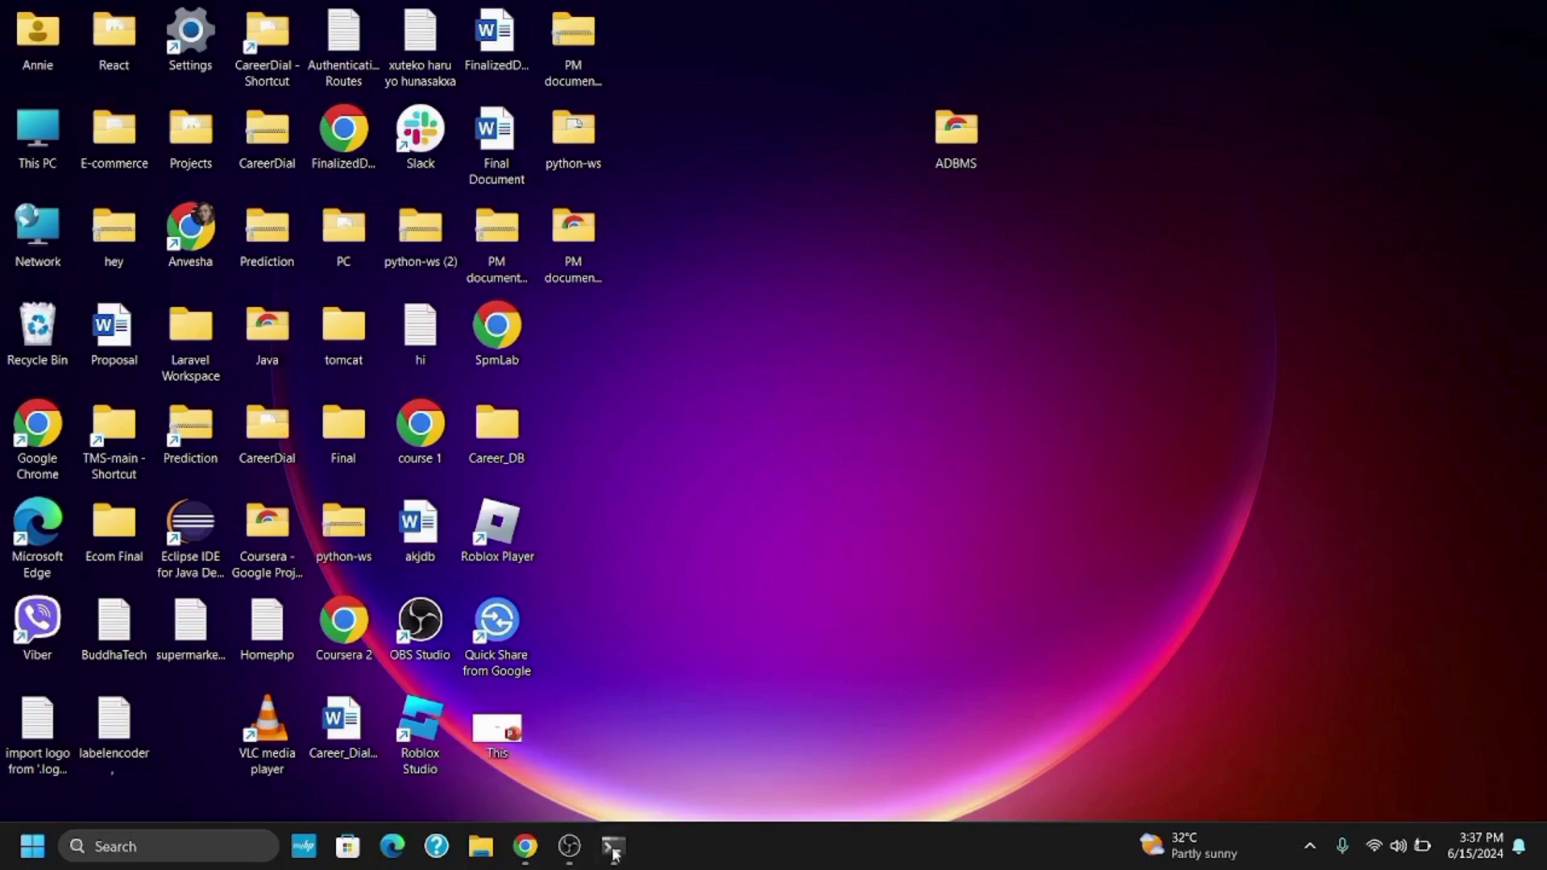
{"action": "left_click", "coordinate": [569, 847]}
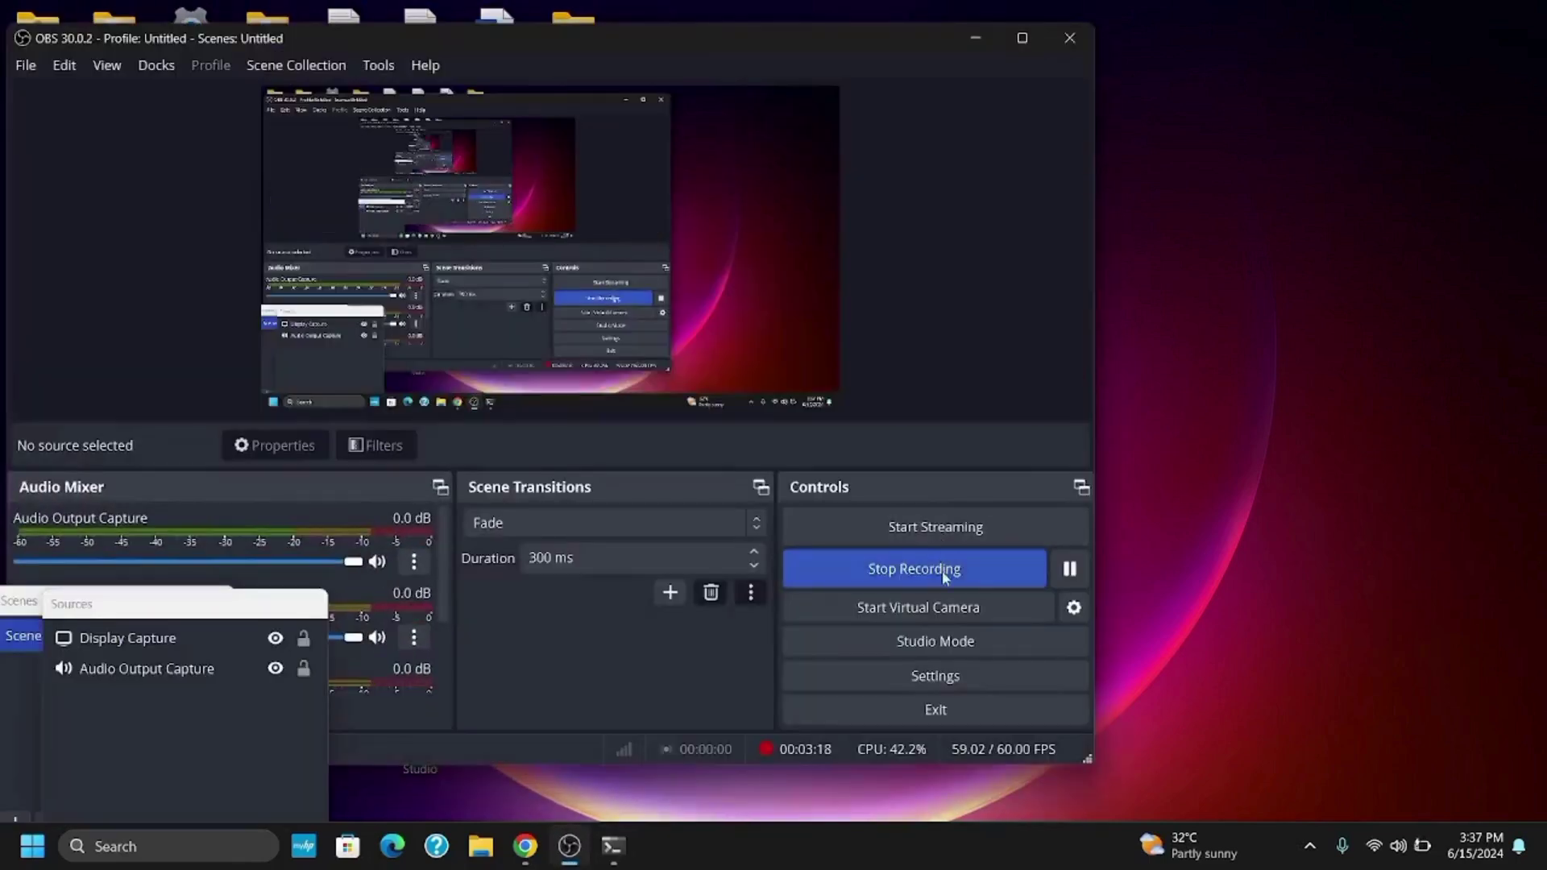